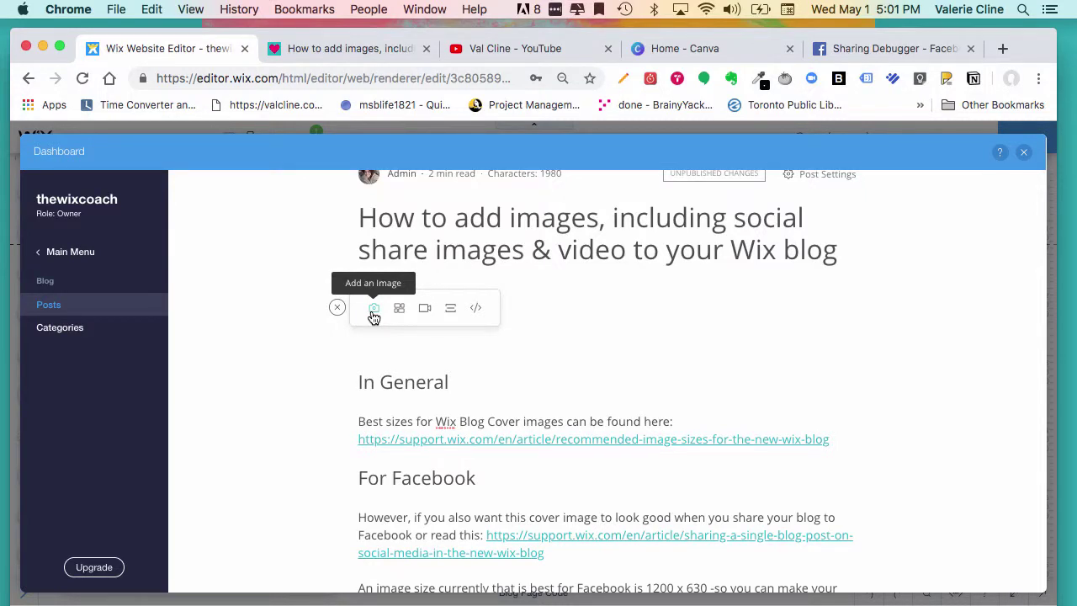
# Add the 1200 x 630 May 2019 FB Size image from the Templates folder below the title
pyautogui.click(374, 308)
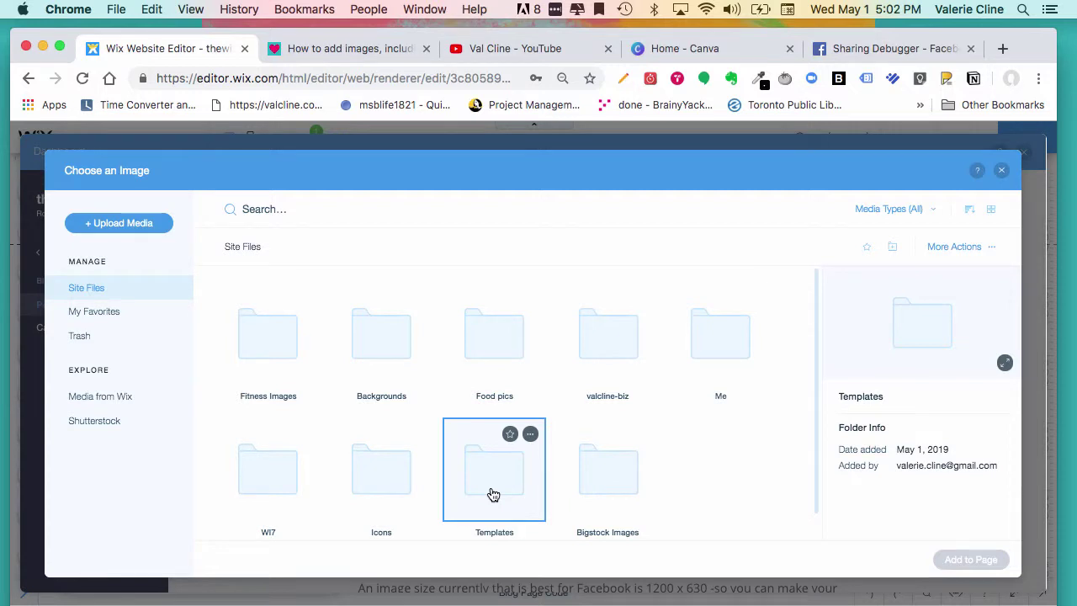
pyautogui.doubleClick(493, 495)
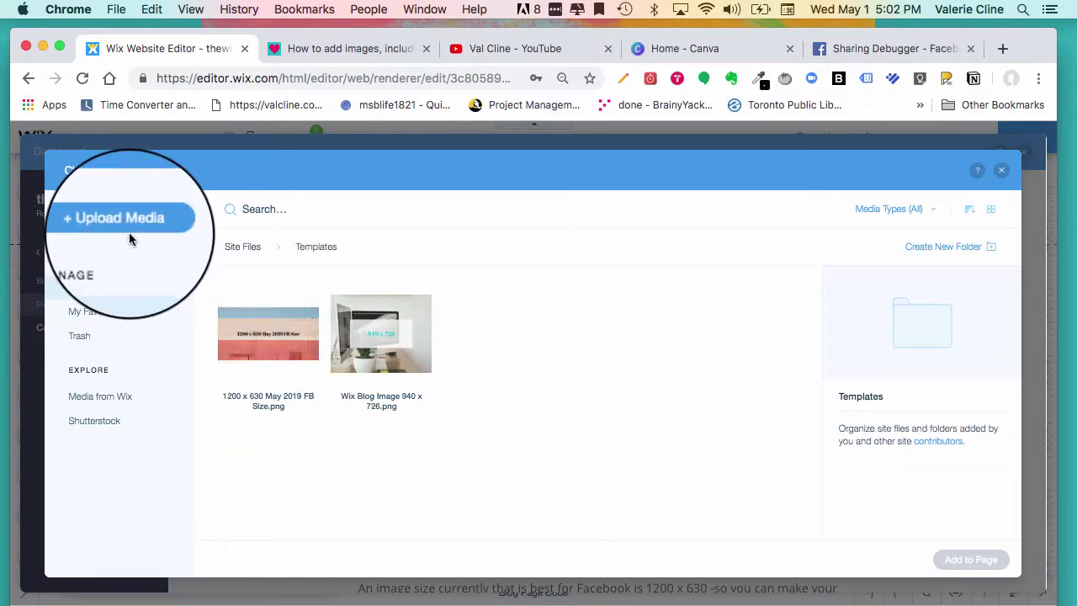
pyautogui.click(277, 342)
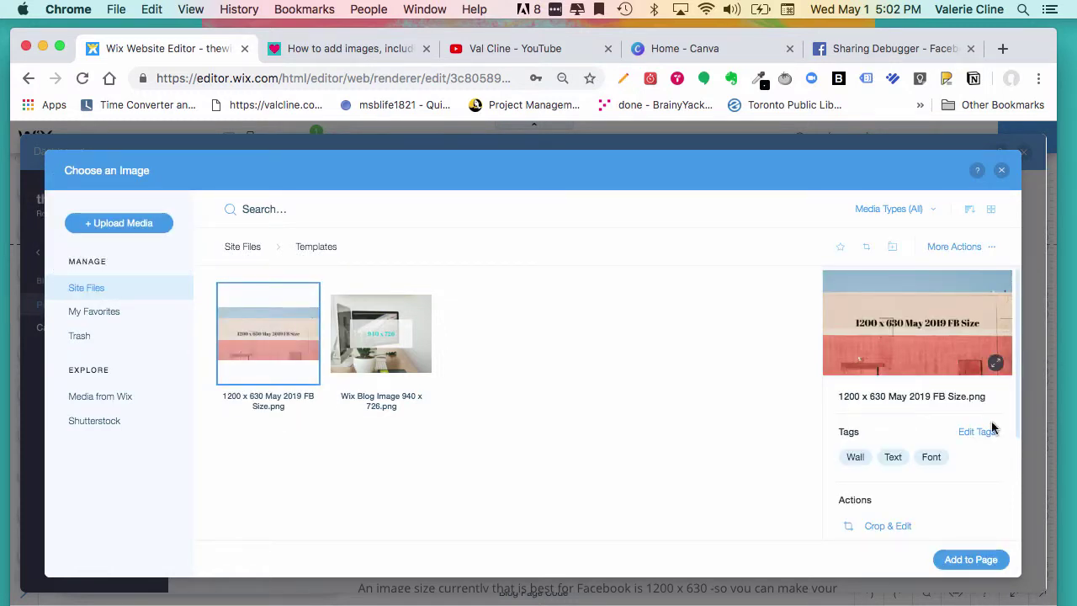
pyautogui.click(972, 560)
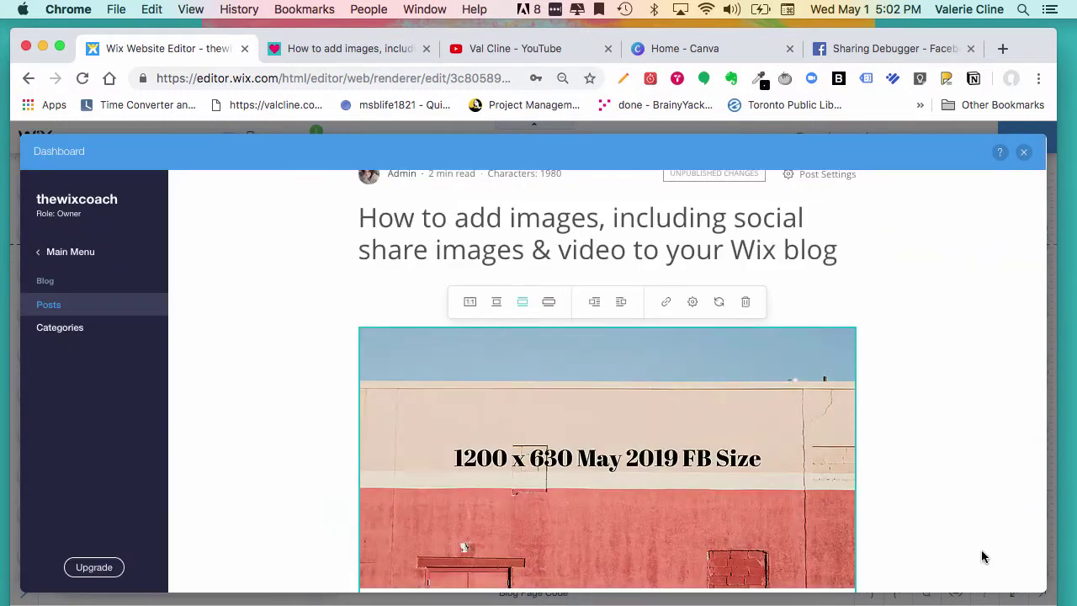
# Try the image at Small and Full Width, keep it at Original size, then view the live blog listing
pyautogui.click(498, 303)
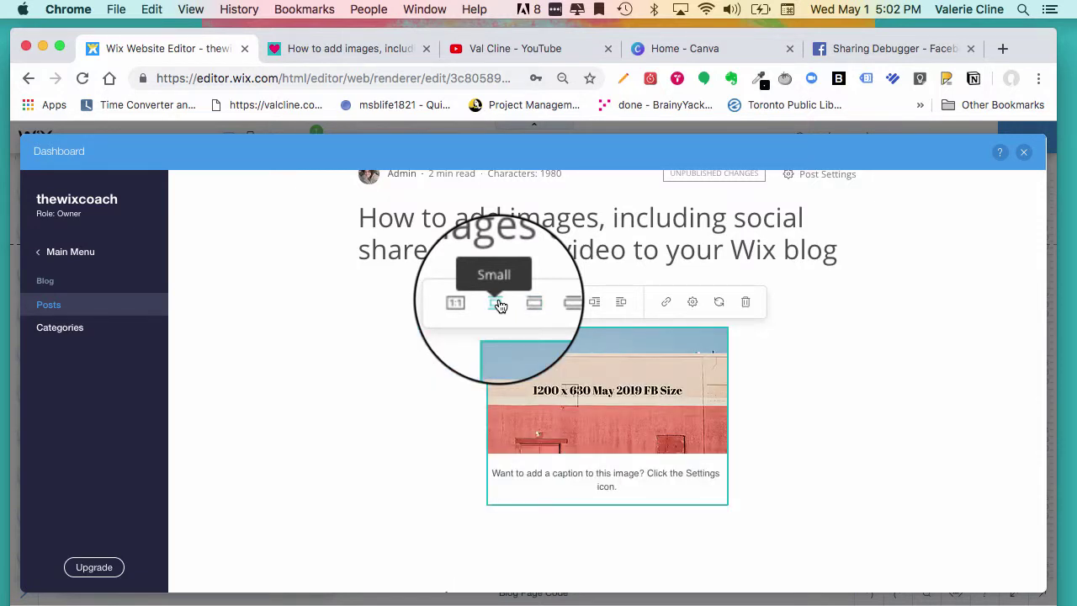
pyautogui.click(555, 306)
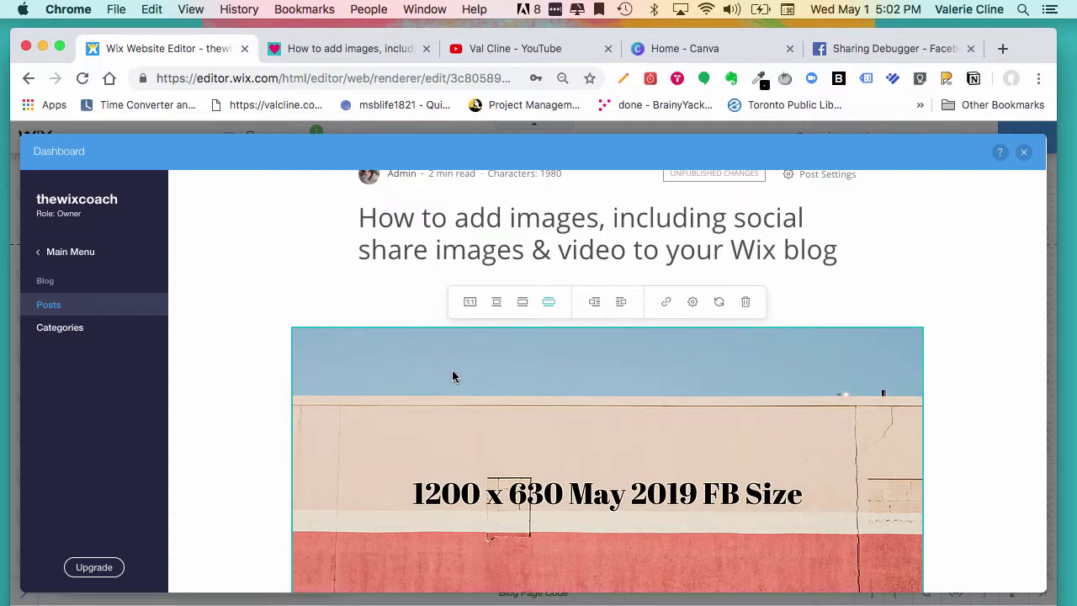
pyautogui.click(469, 305)
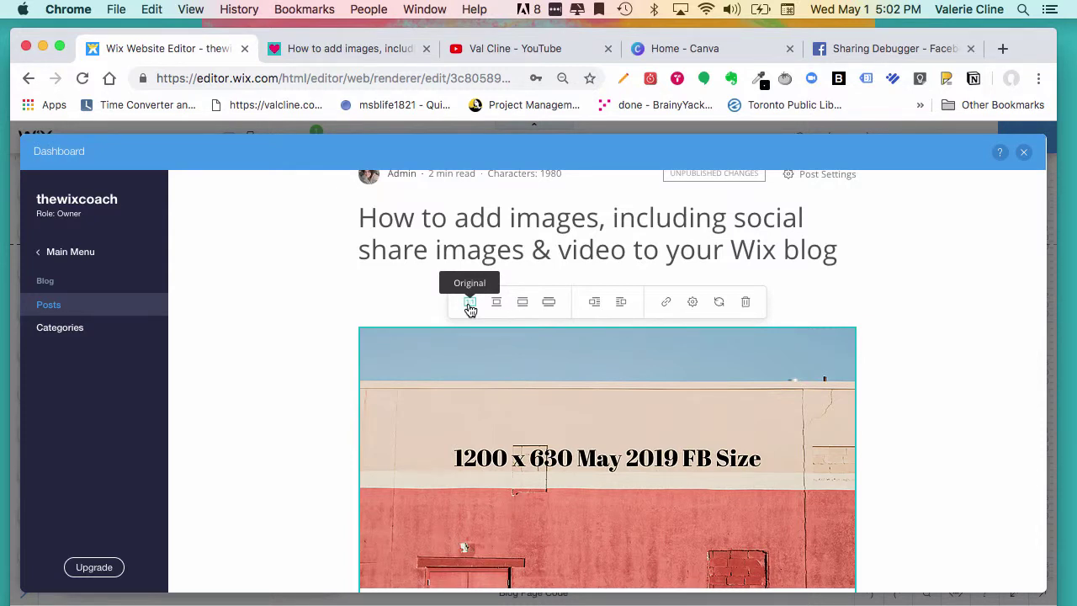
pyautogui.hotkey('ctrl', 'Tab')
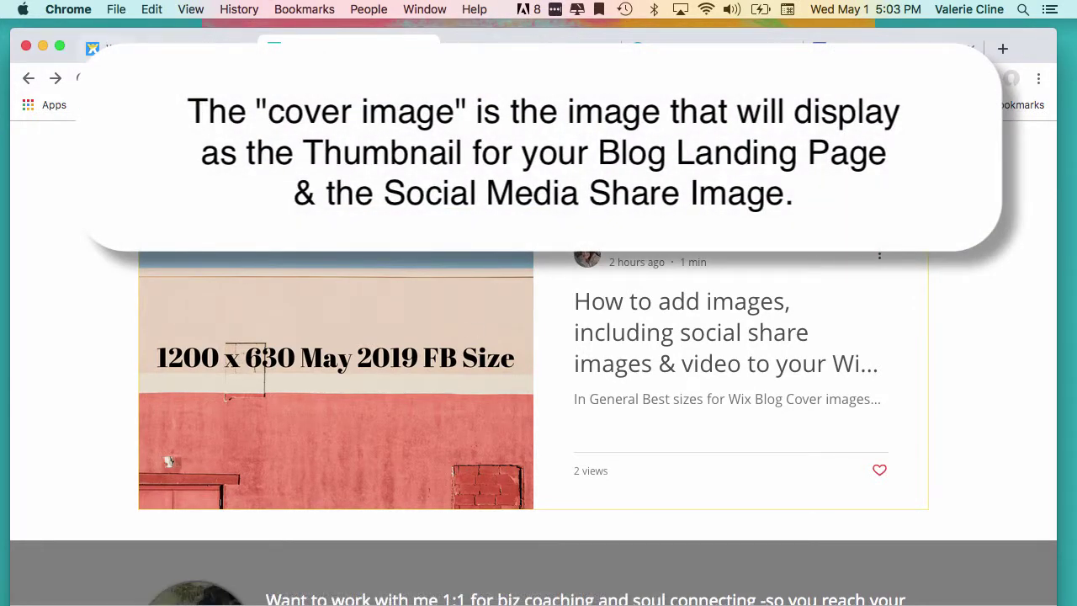
# Back in the post editor, show the insert toolbar on the empty line under the cover image
pyautogui.click(91, 49)
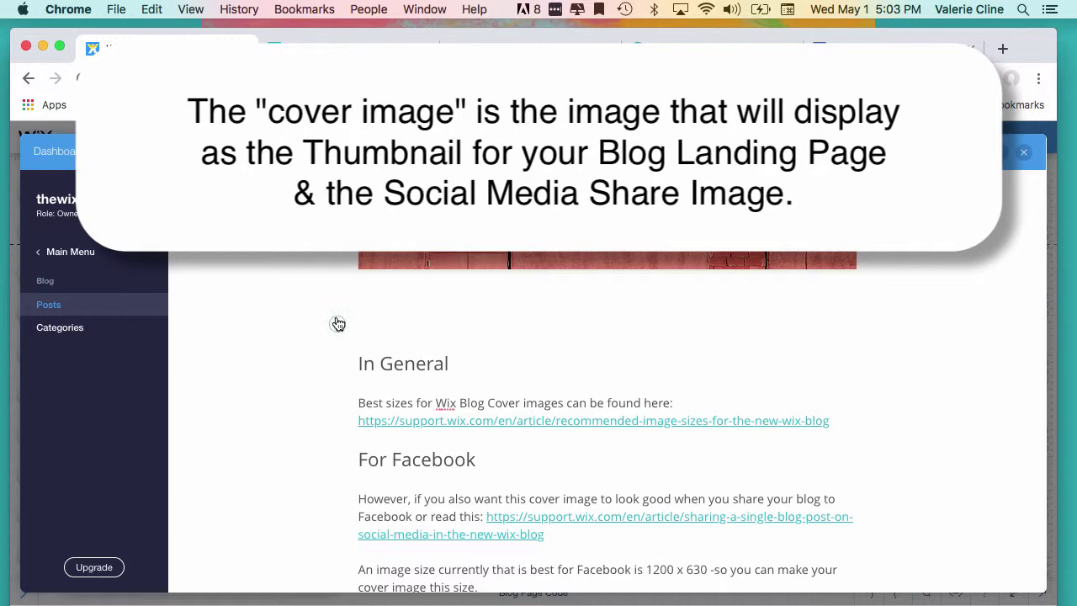
pyautogui.click(337, 327)
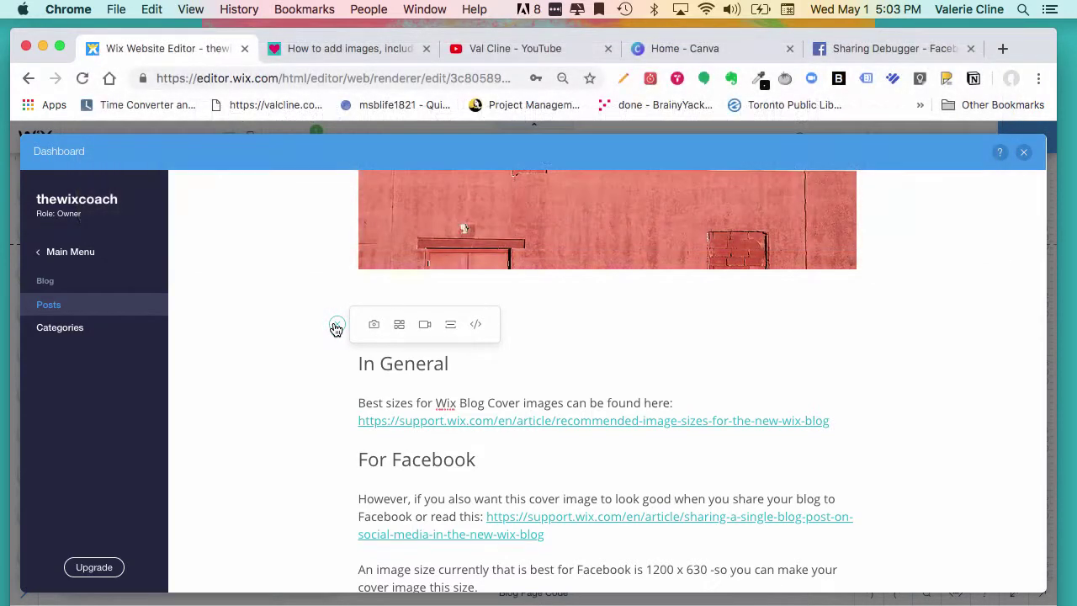
# Copy the YouTube share link of the Wix image-organizing video to embed it under the cover image
pyautogui.click(425, 328)
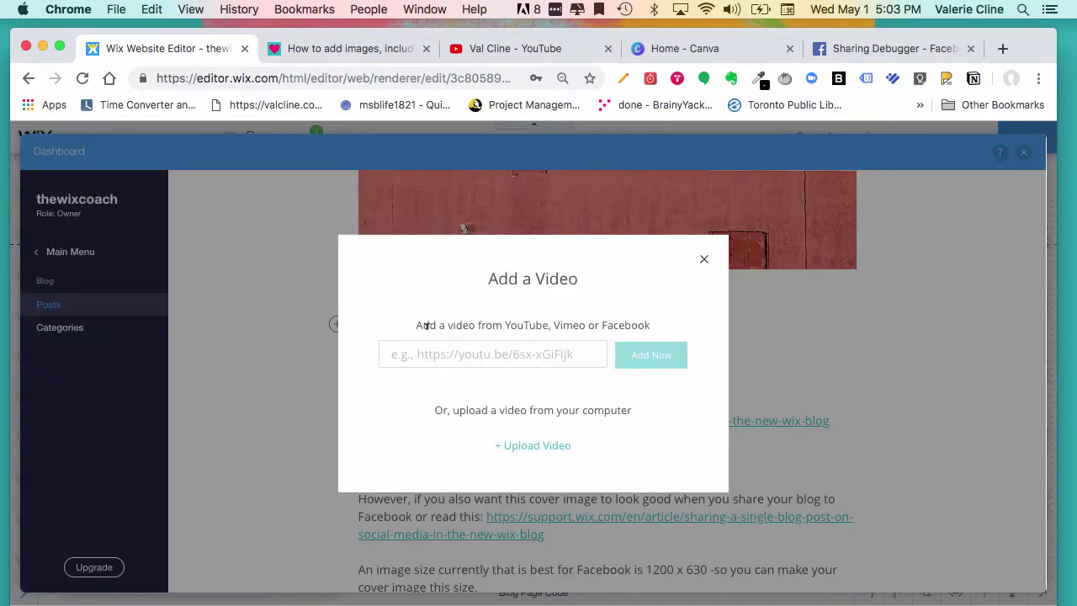
pyautogui.click(513, 48)
pyautogui.scroll(-5, 396, 300)
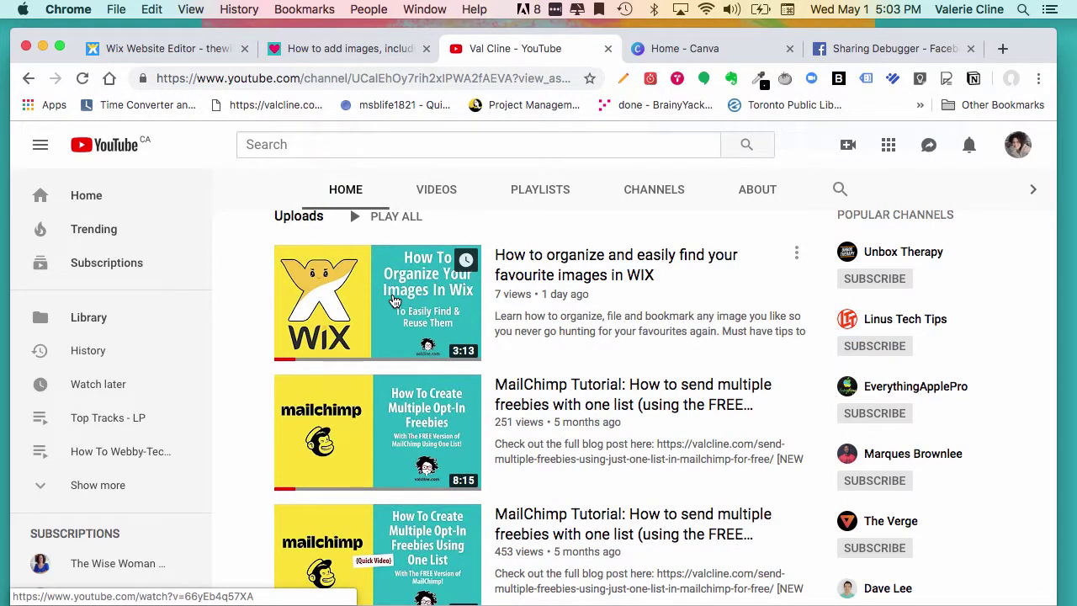
pyautogui.click(394, 300)
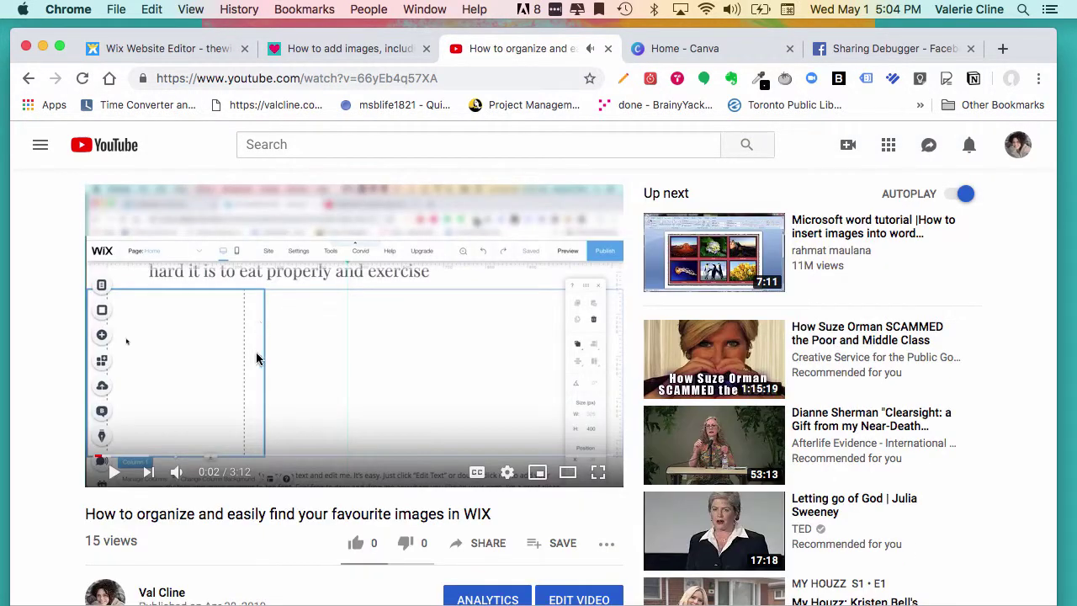
pyautogui.scroll(-2, 258, 362)
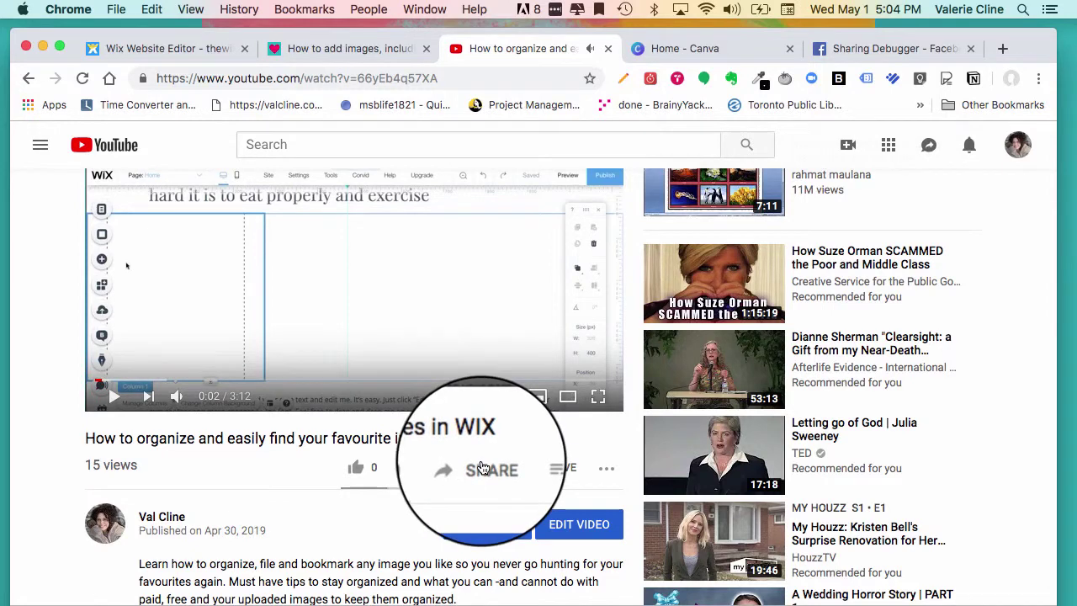
pyautogui.click(486, 468)
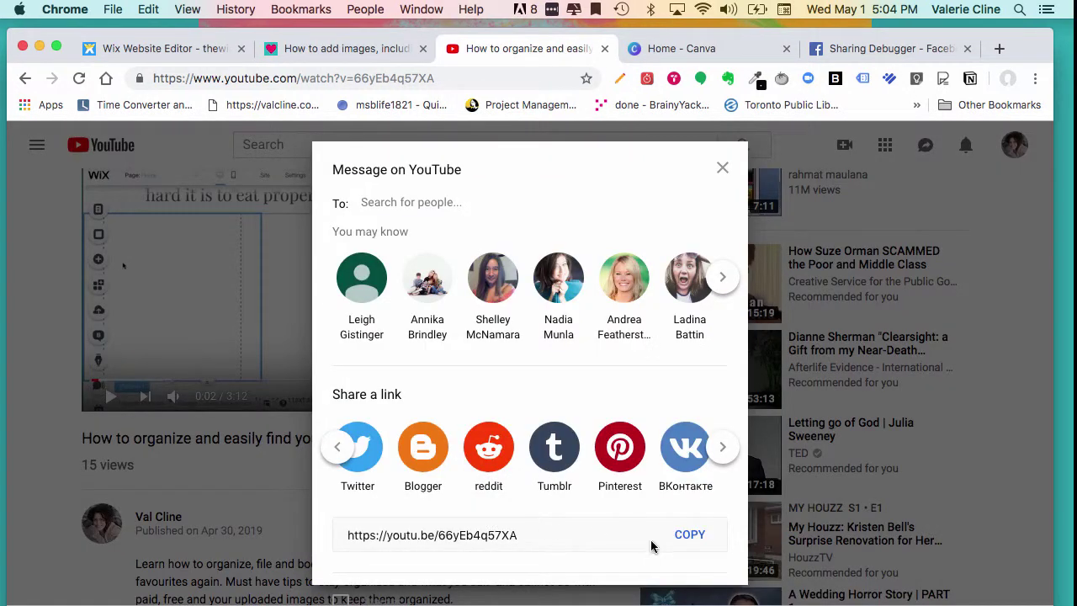
pyautogui.click(692, 536)
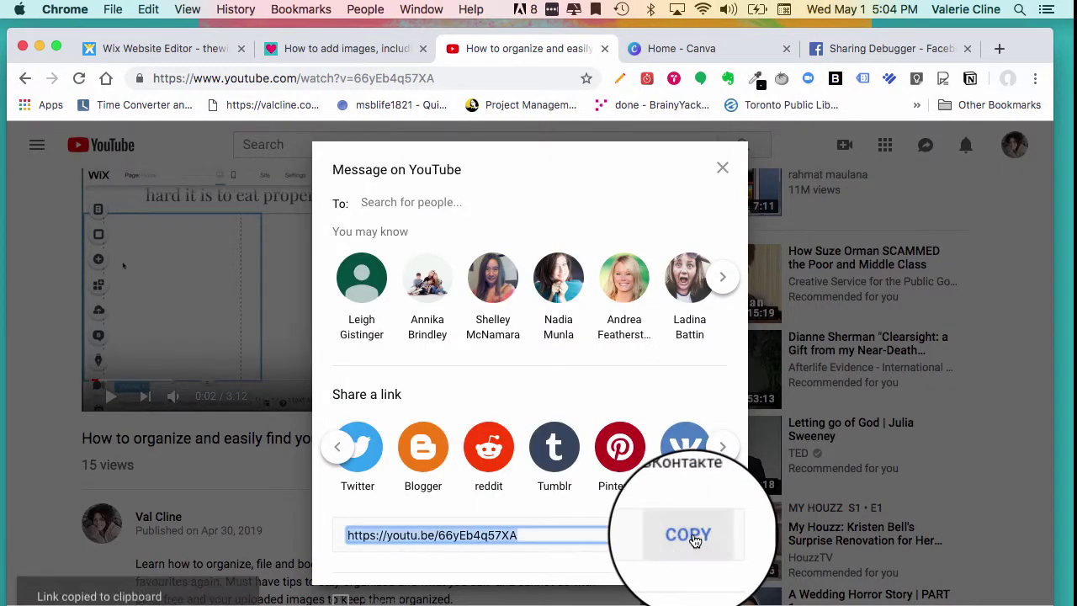
pyautogui.press('super+1')
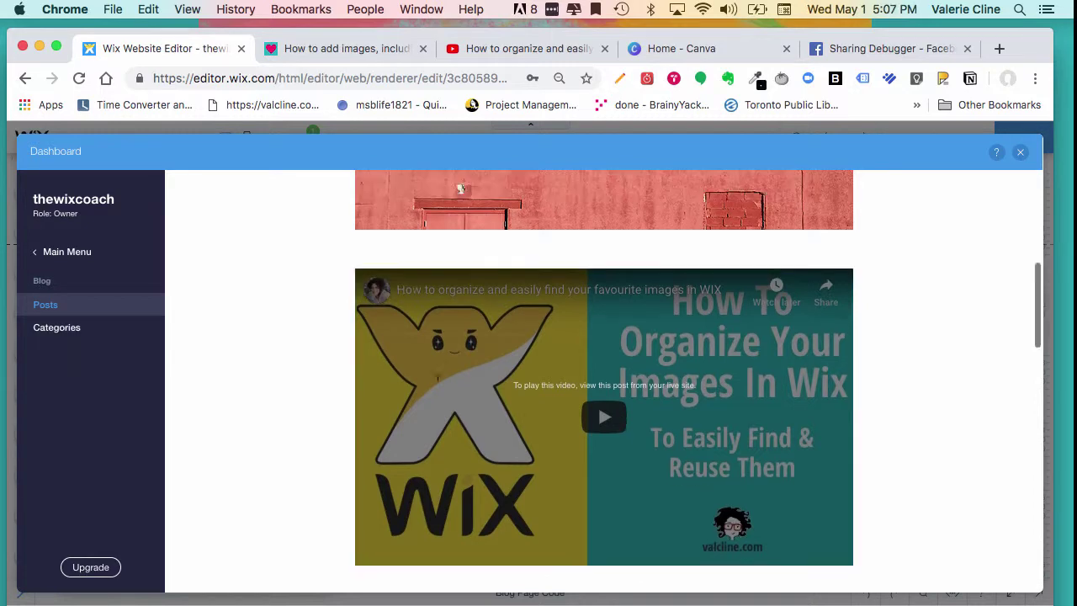
# Upload Wix-Image-Org-Tut.mp4 from the computer as a second video below the YouTube embed
pyautogui.scroll(-8, 437, 379)
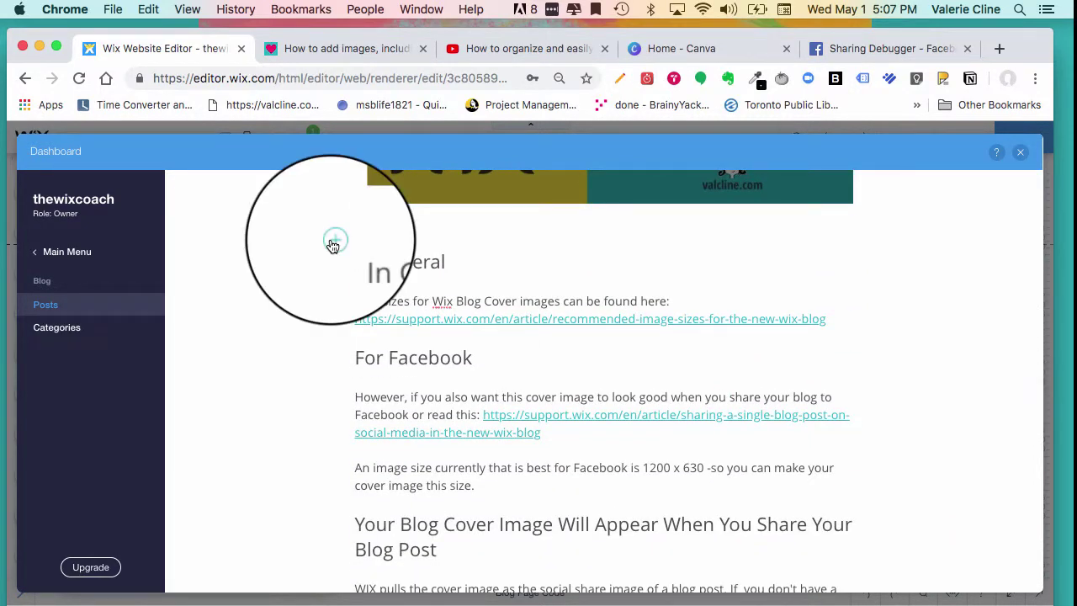
pyautogui.click(334, 242)
pyautogui.click(421, 241)
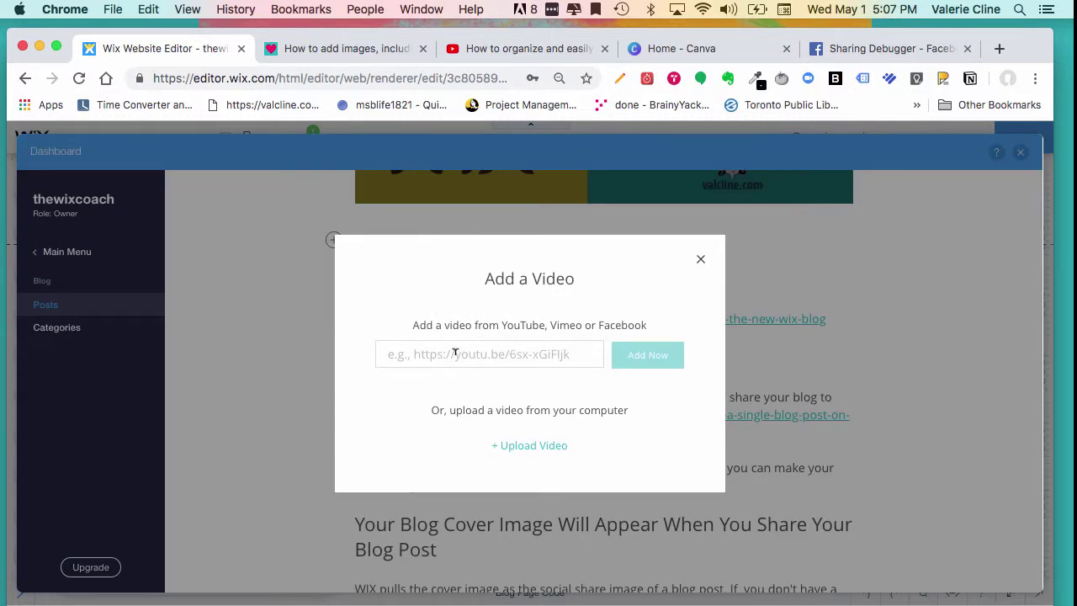
pyautogui.click(532, 445)
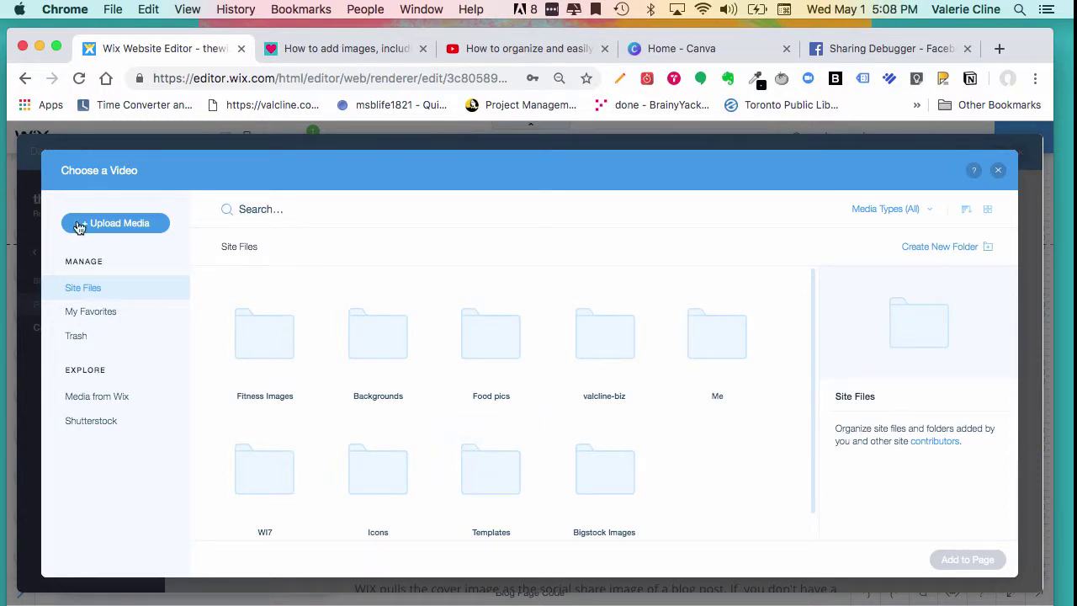
pyautogui.click(138, 226)
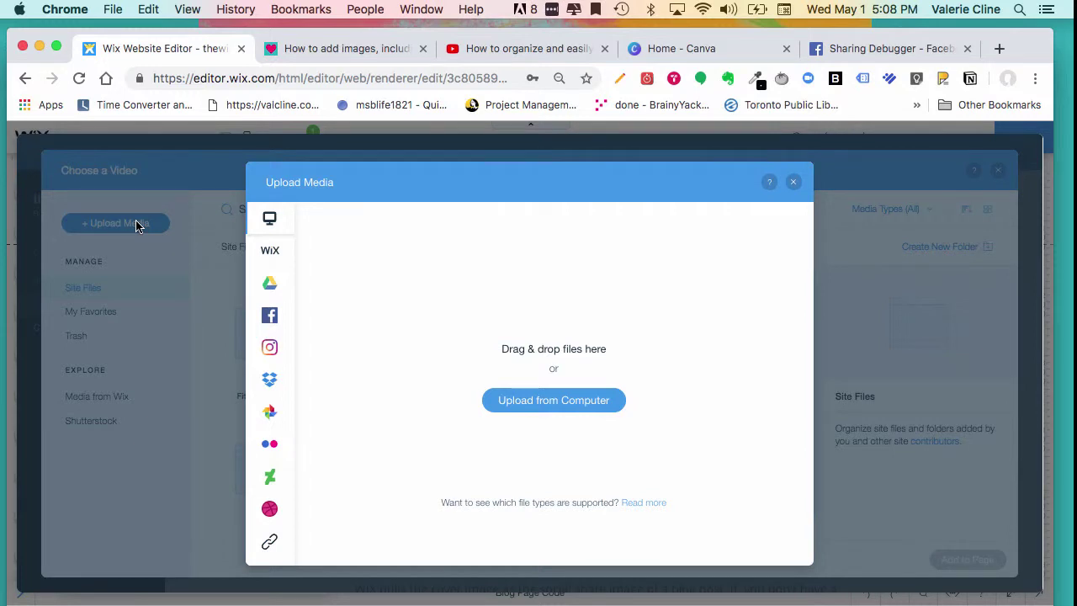
pyautogui.click(564, 406)
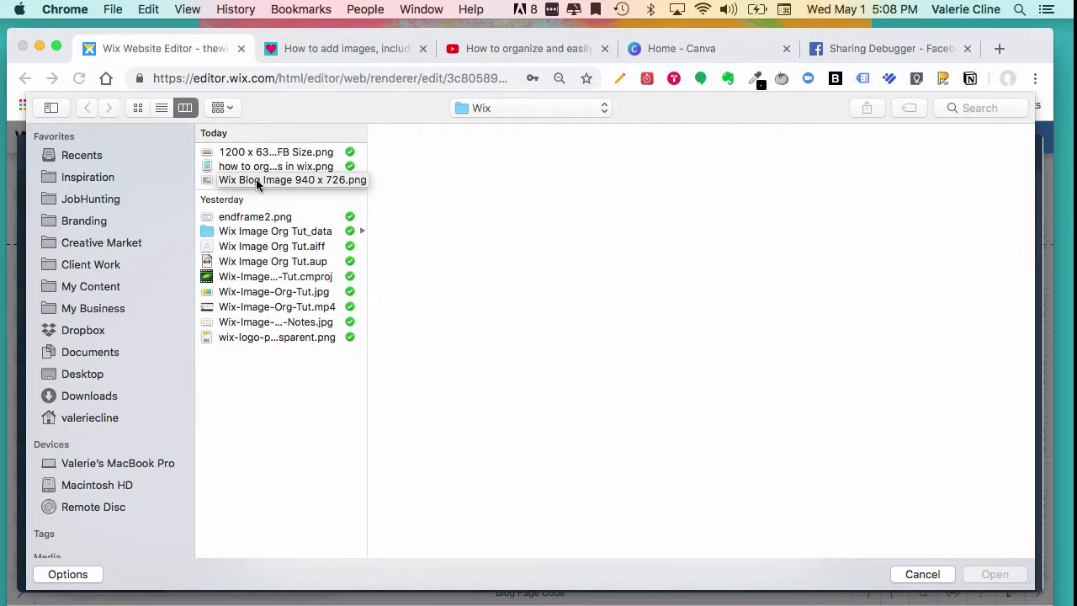
pyautogui.click(272, 308)
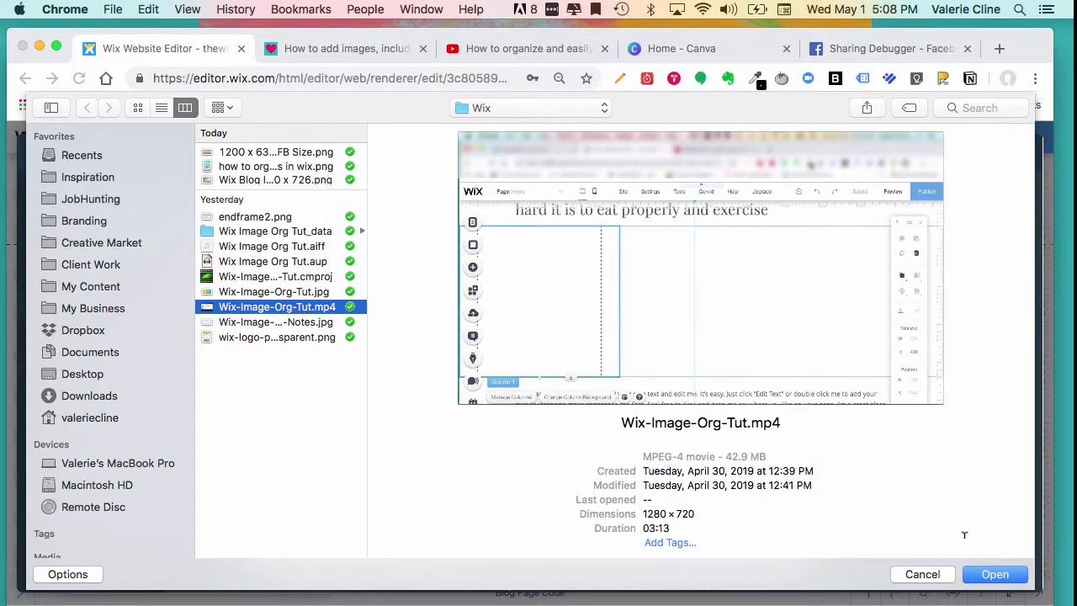
pyautogui.click(1010, 579)
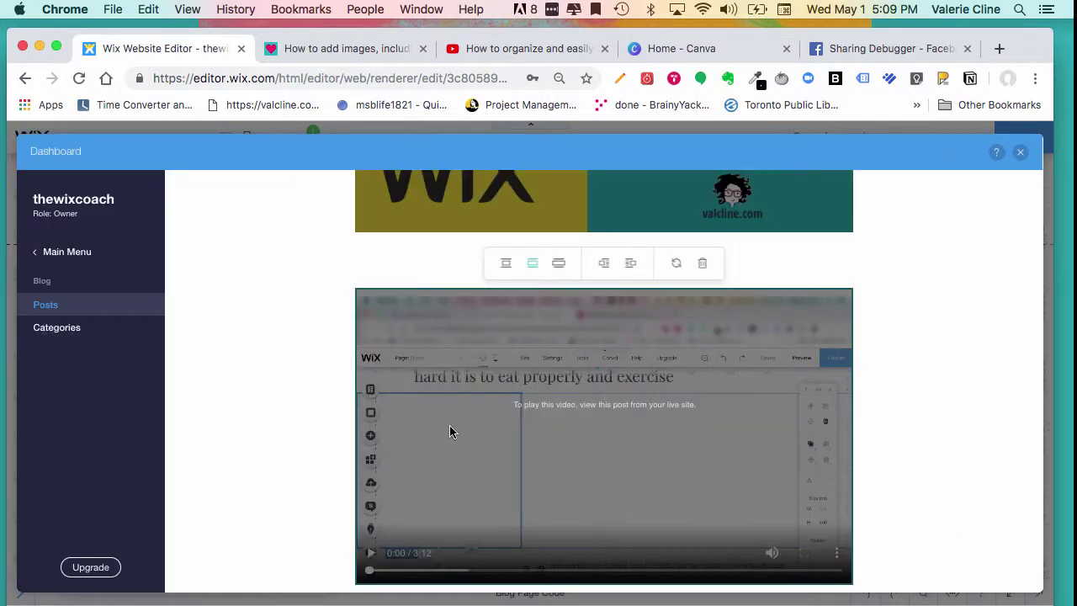
pyautogui.scroll(-2, 608, 398)
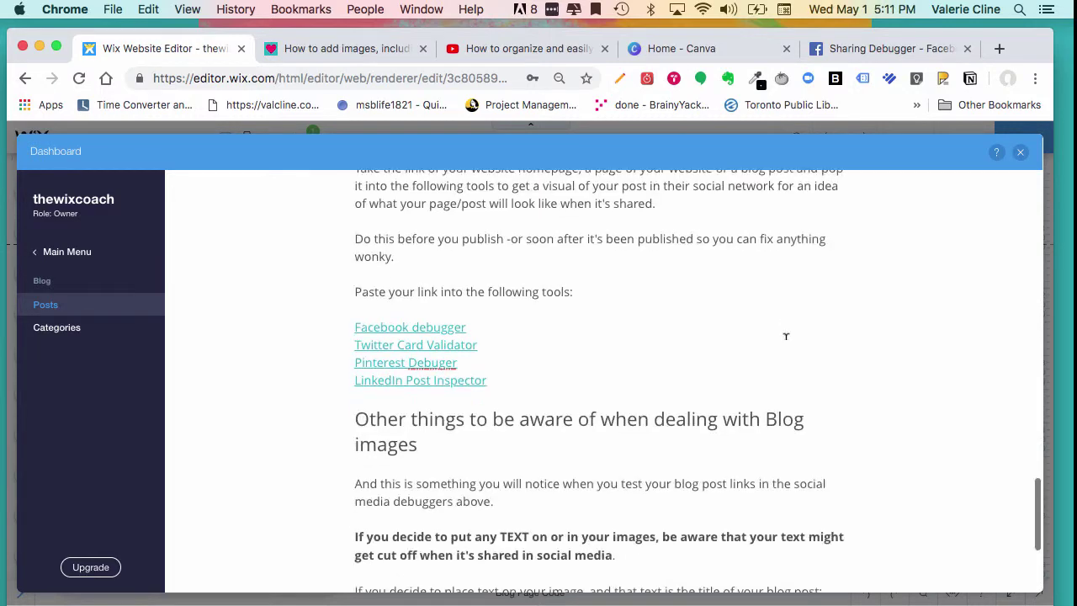
pyautogui.scroll(-1, 426, 329)
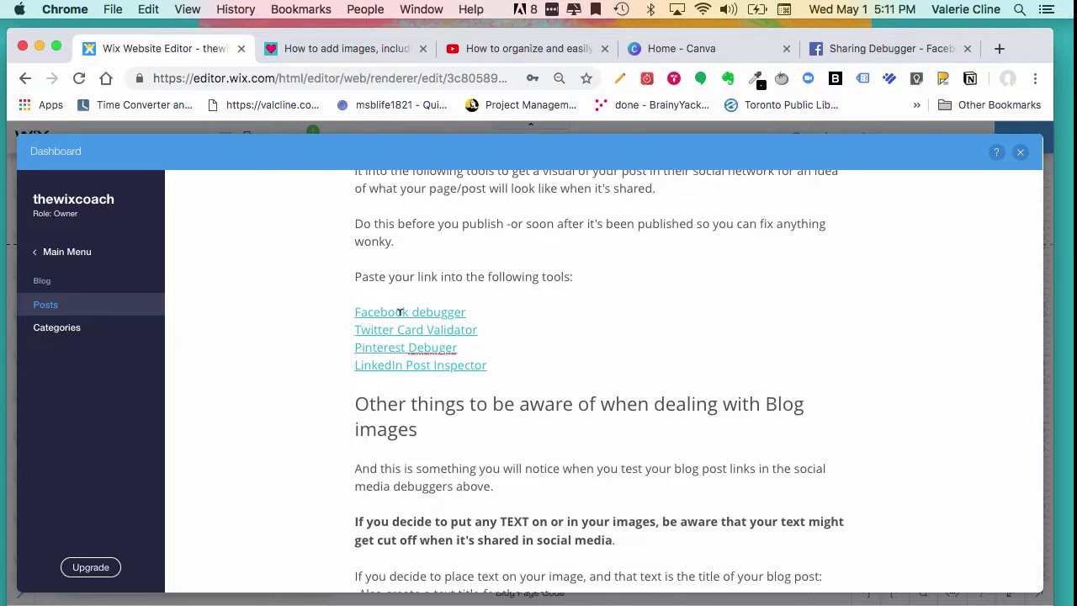
# Copy the live post's URL from the address bar and go to the Sharing Debugger
pyautogui.click(315, 53)
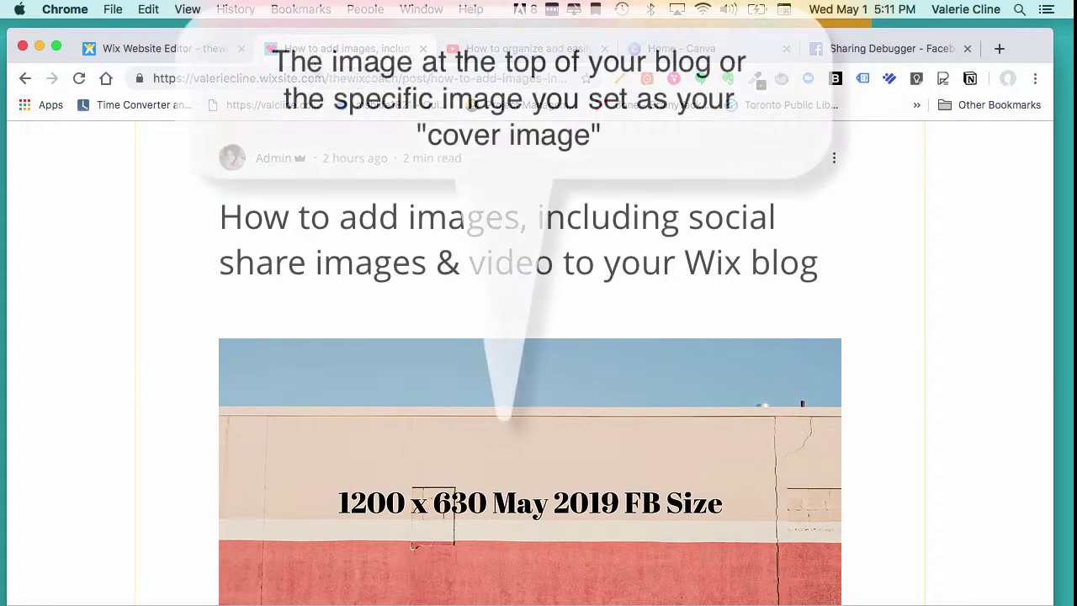
pyautogui.click(164, 78)
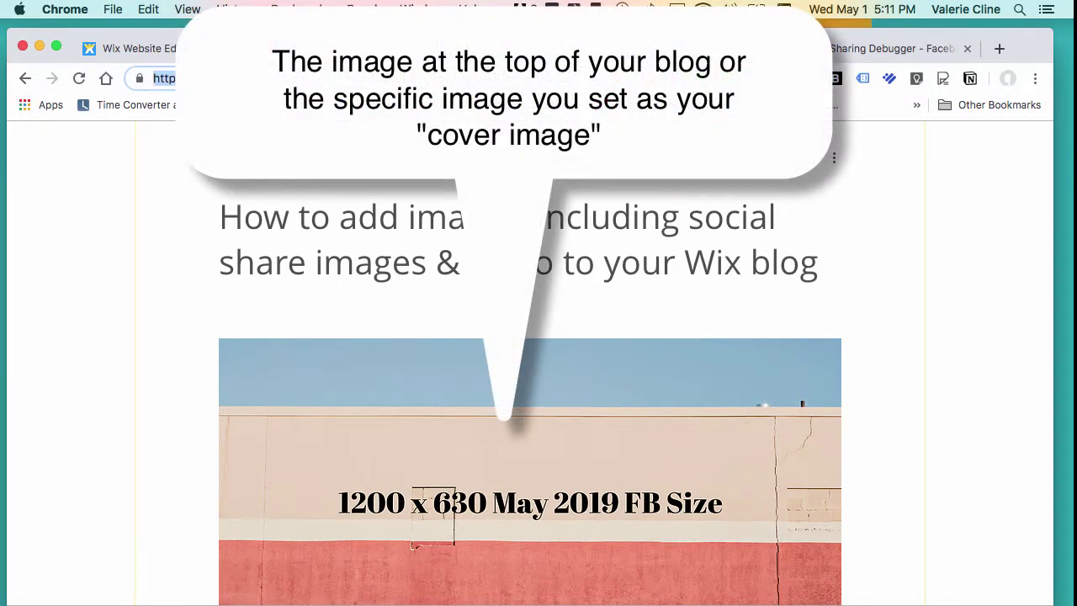
pyautogui.press('super+c')
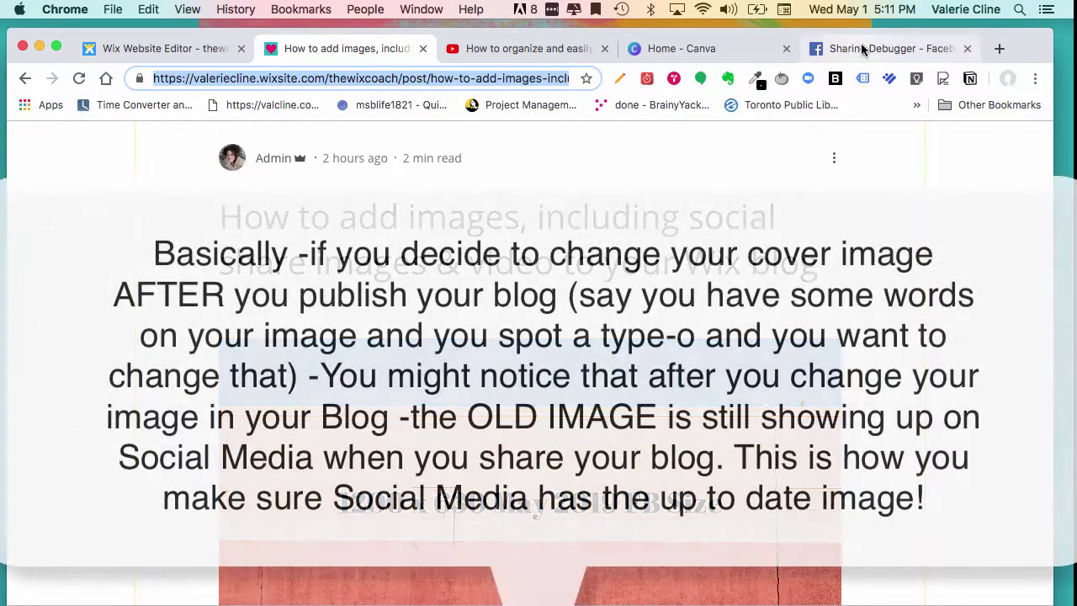
pyautogui.click(861, 48)
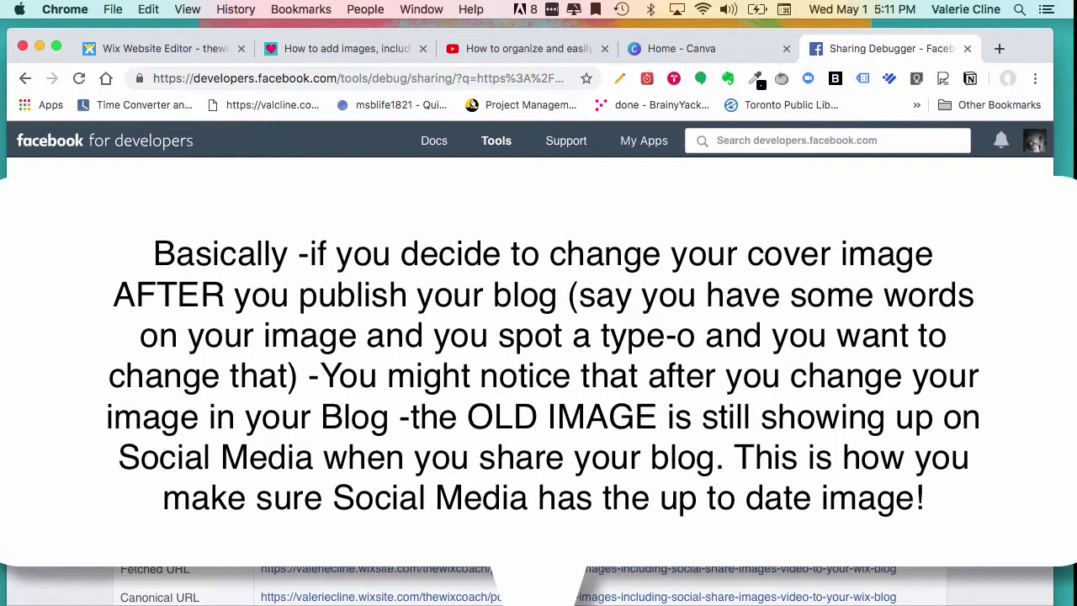
# Debug the pasted post URL and scroll to the Link Preview showing the 1200 x 630 image
pyautogui.press('super+c')
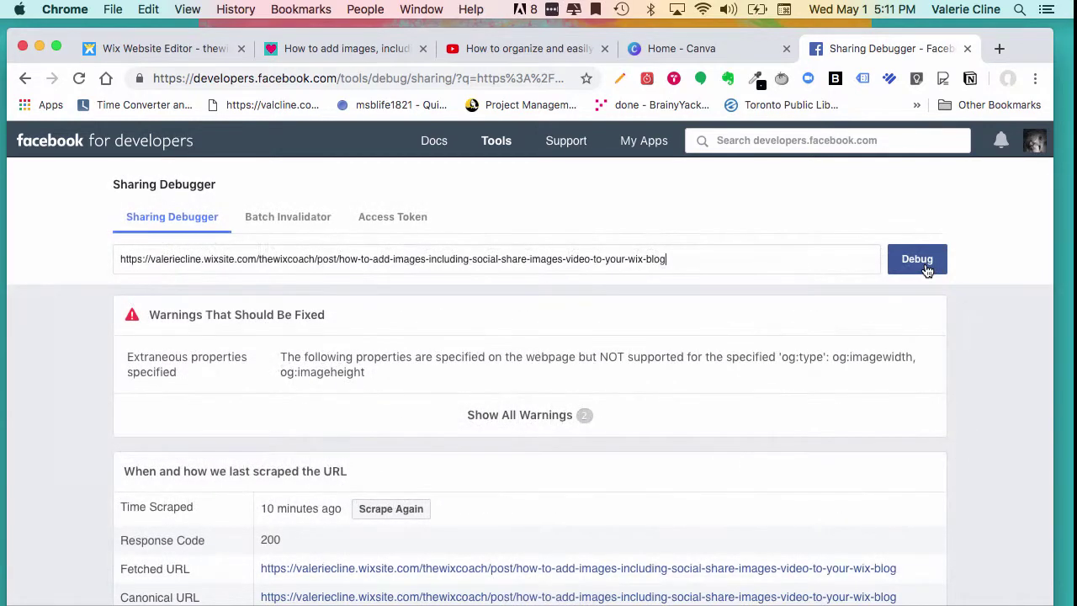
pyautogui.click(926, 267)
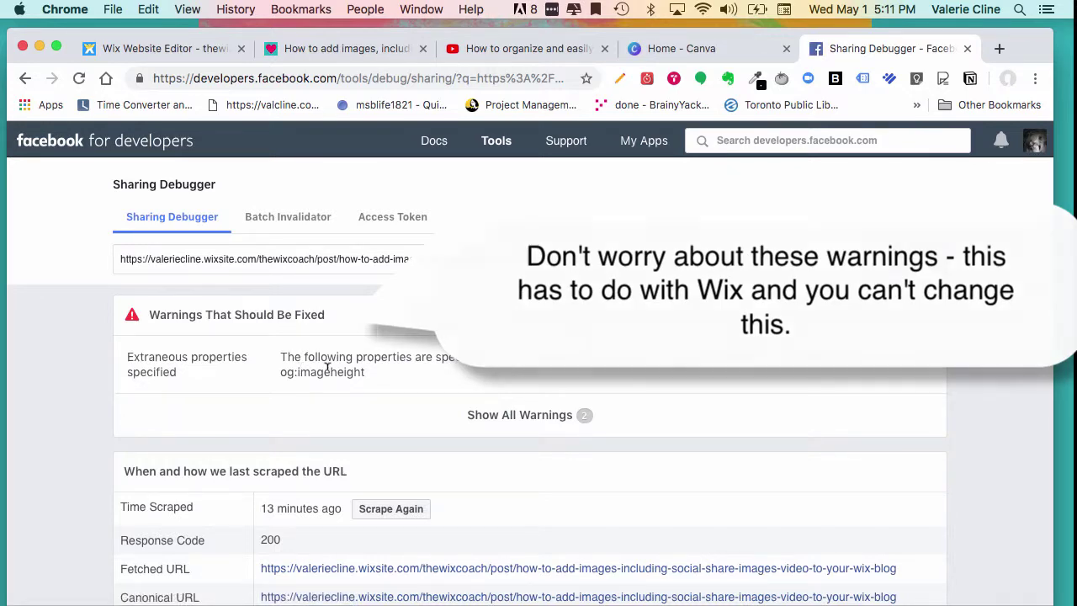
pyautogui.scroll(-10, 388, 401)
pyautogui.scroll(-1, 388, 401)
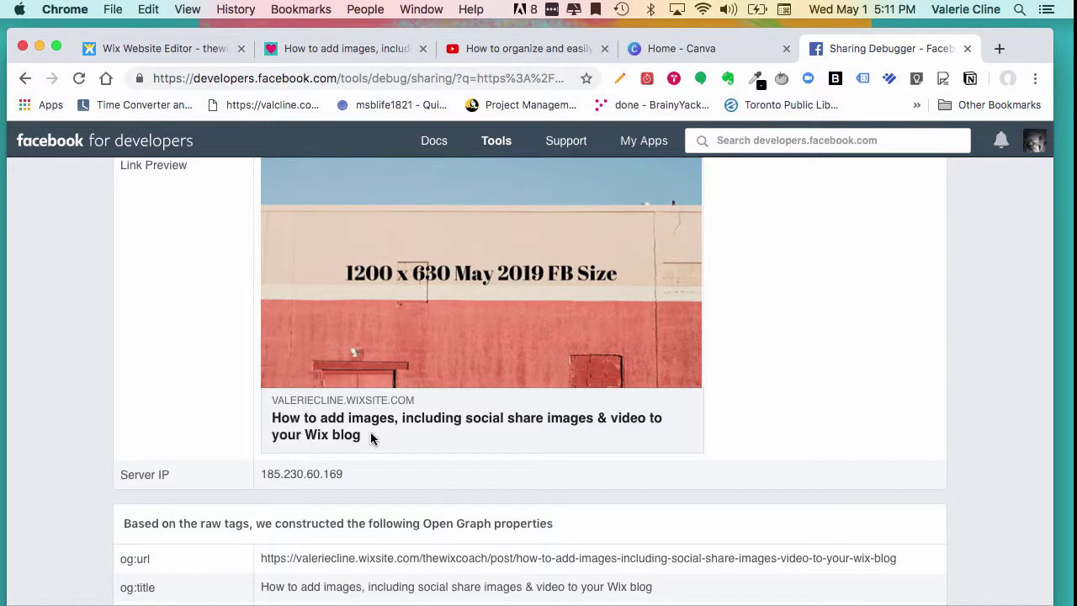
pyautogui.scroll(5, 395, 360)
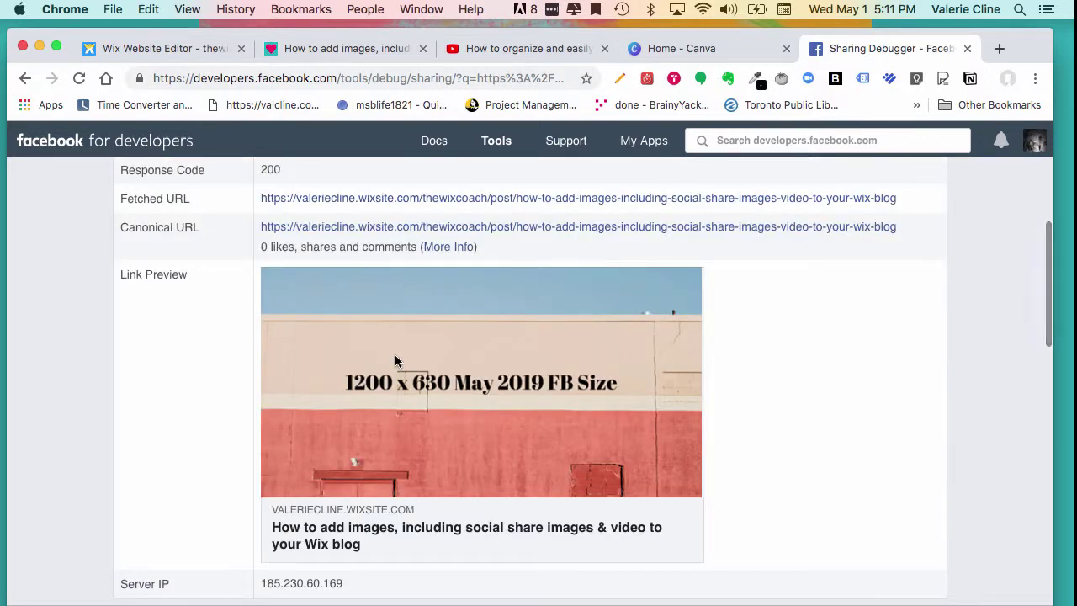
pyautogui.scroll(1, 396, 360)
pyautogui.scroll(-3, 396, 360)
pyautogui.scroll(-3, 396, 360)
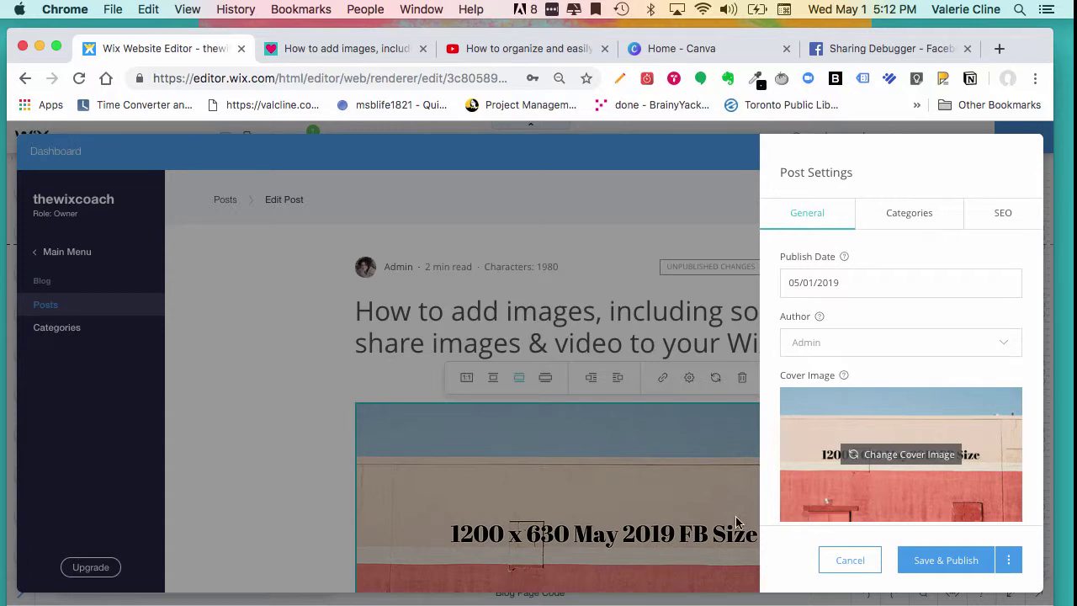
# Scroll the fresh scrape results down to the Link Preview and back up to Time Scraped
pyautogui.click(858, 48)
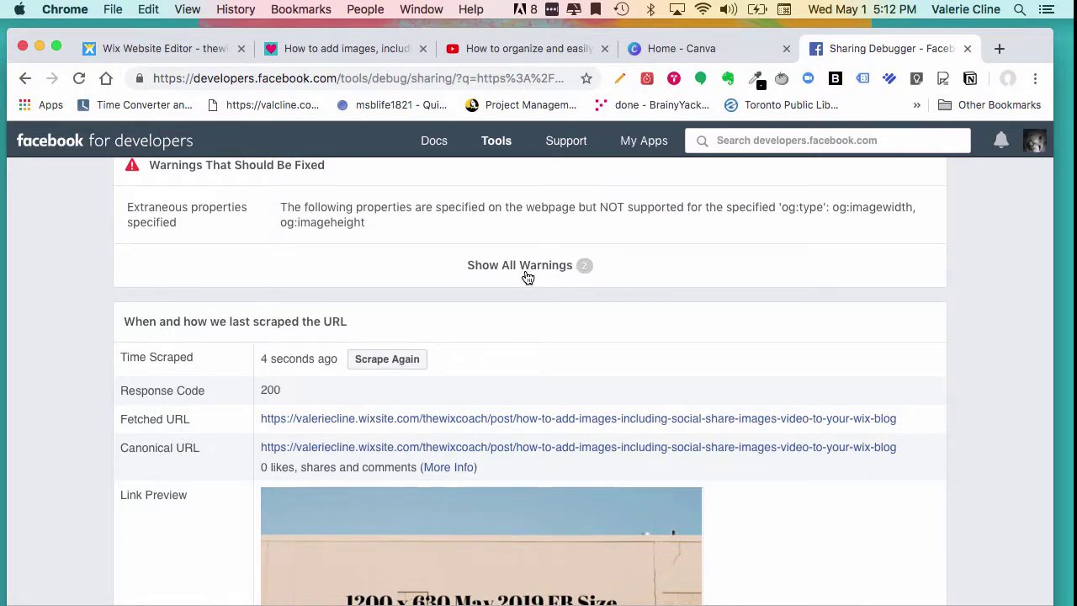
pyautogui.scroll(3, 526, 277)
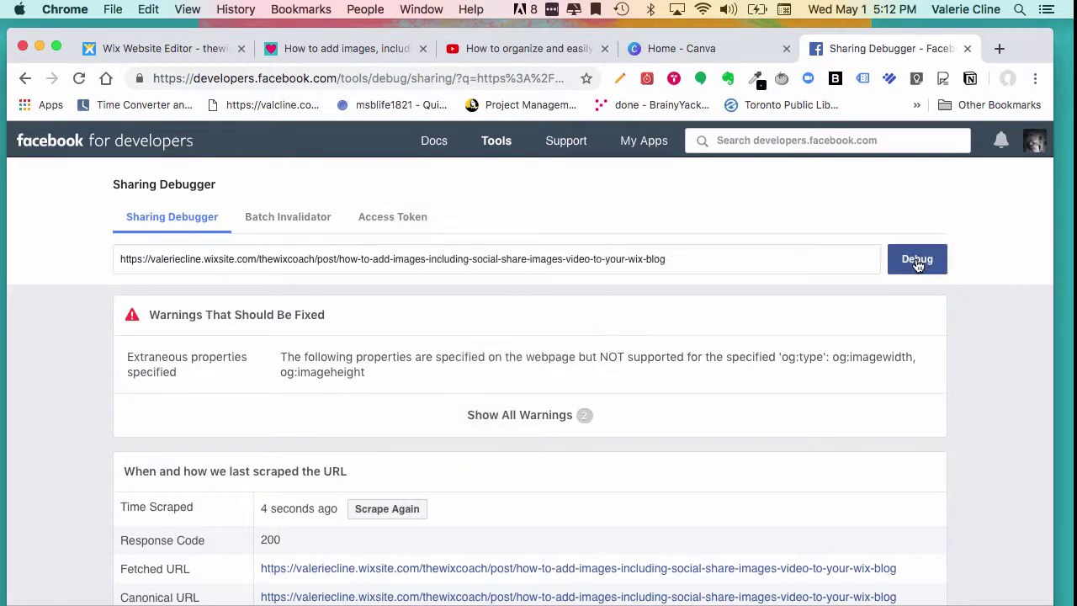
pyautogui.scroll(-5, 711, 404)
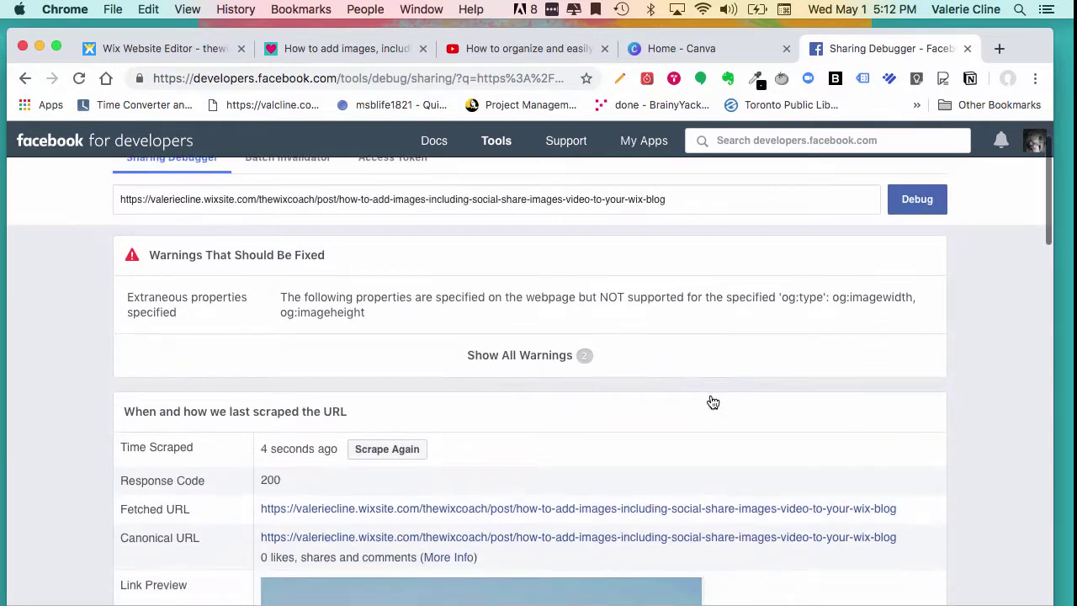
pyautogui.scroll(-2, 711, 418)
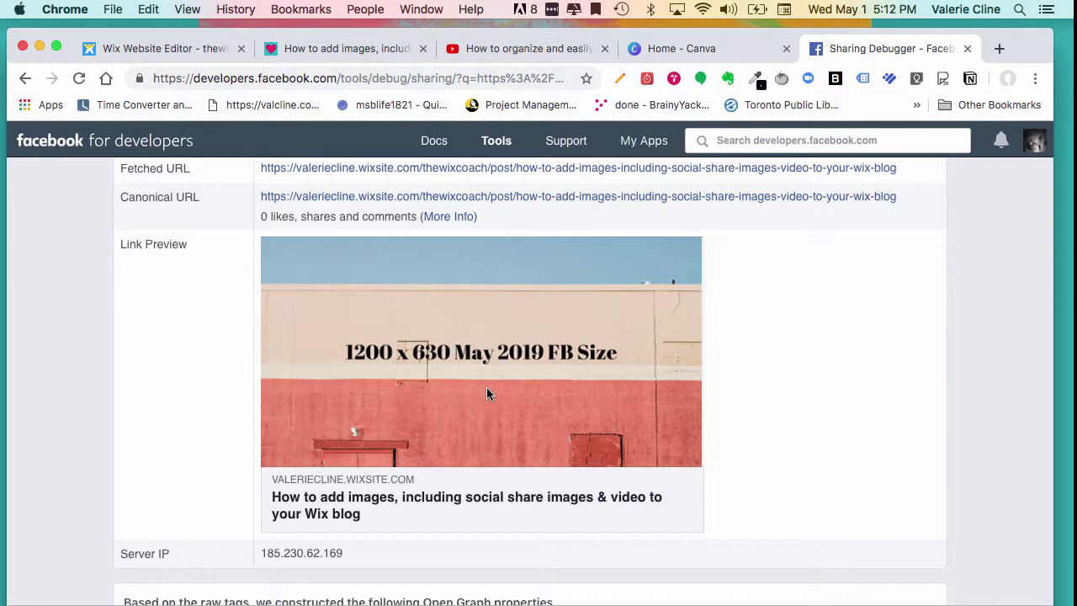
pyautogui.scroll(5, 487, 393)
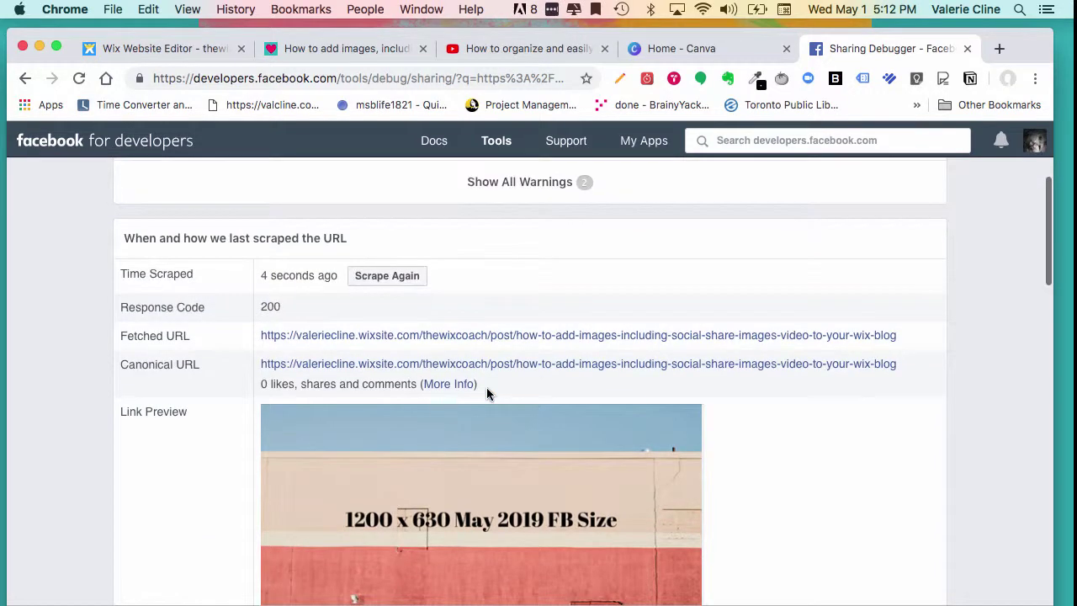
pyautogui.scroll(1, 487, 393)
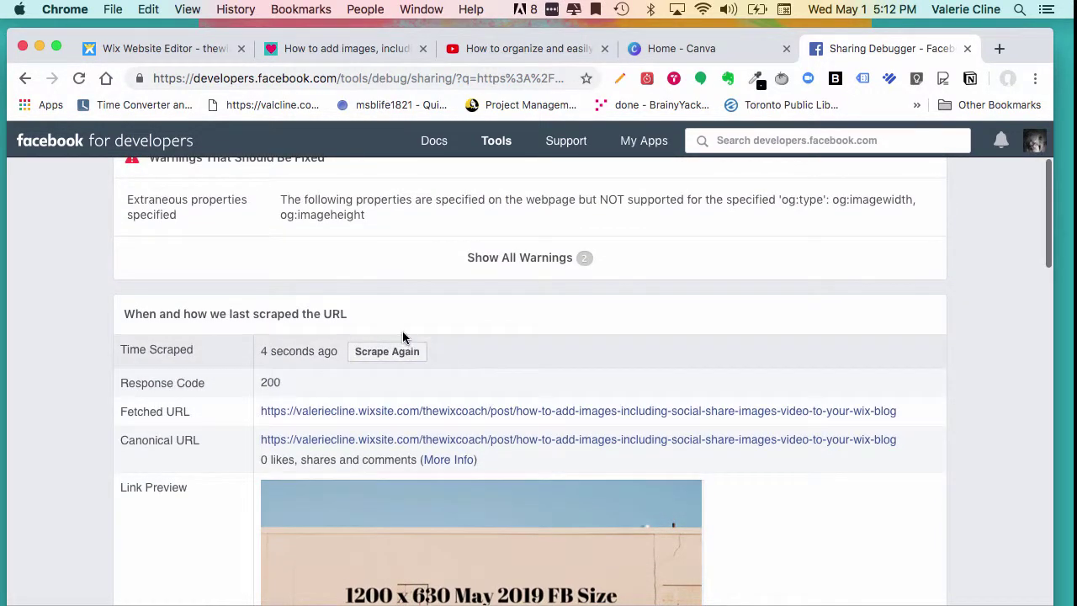